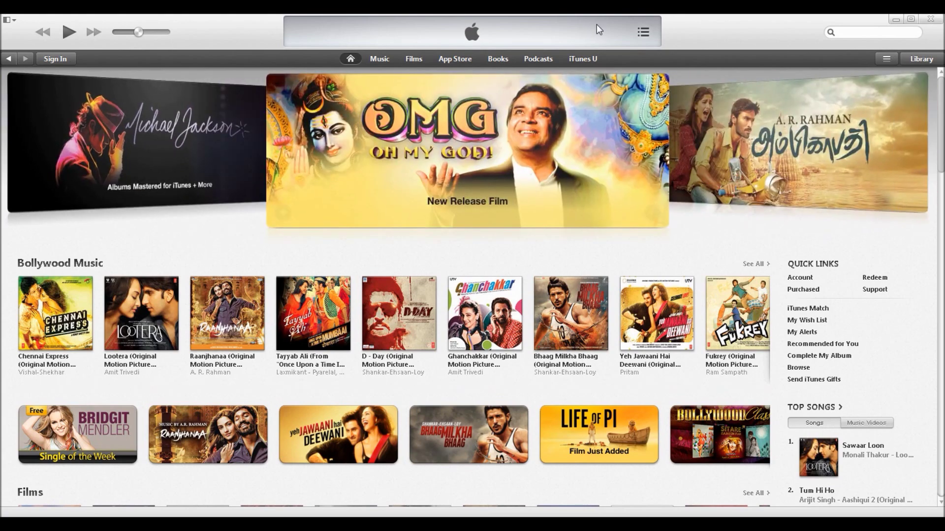
click(476, 58)
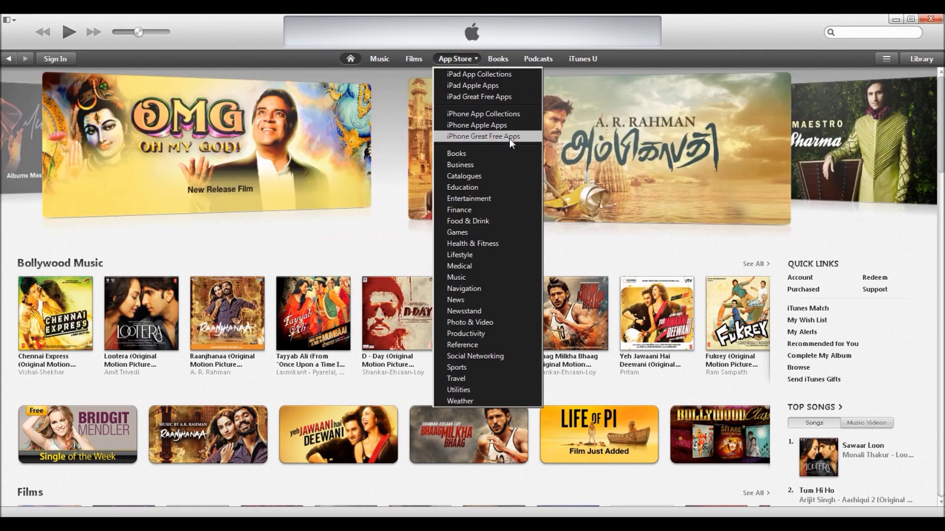
click(509, 137)
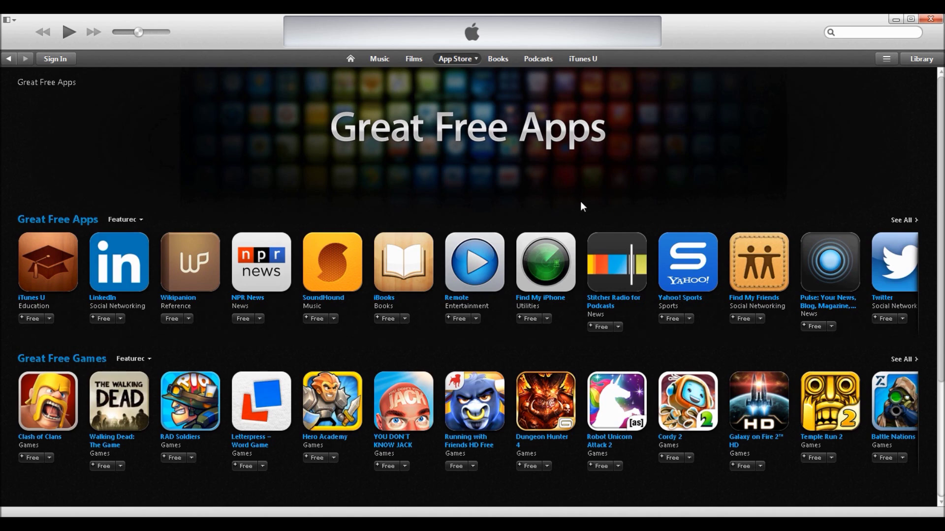
Step: Request the free Find My iPhone app and choose to set up a new Apple ID at the sign-in prompt
click(554, 277)
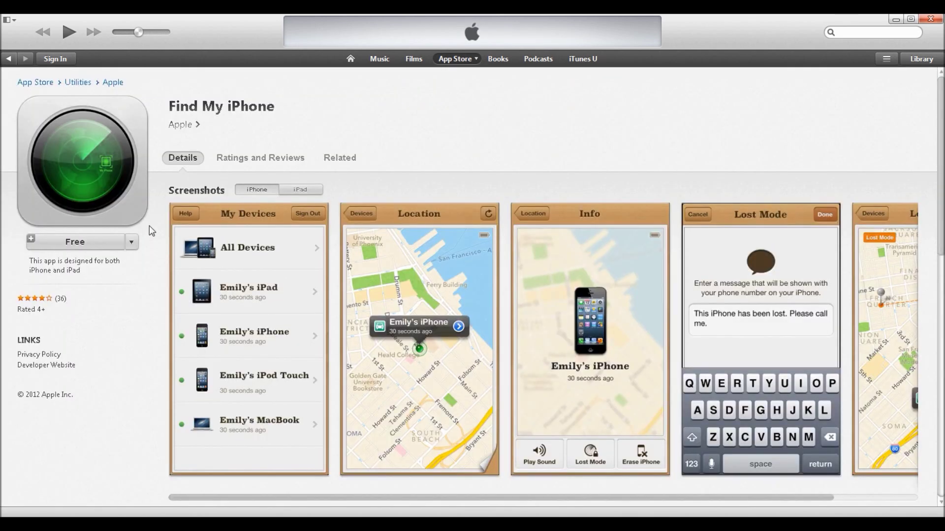
click(78, 242)
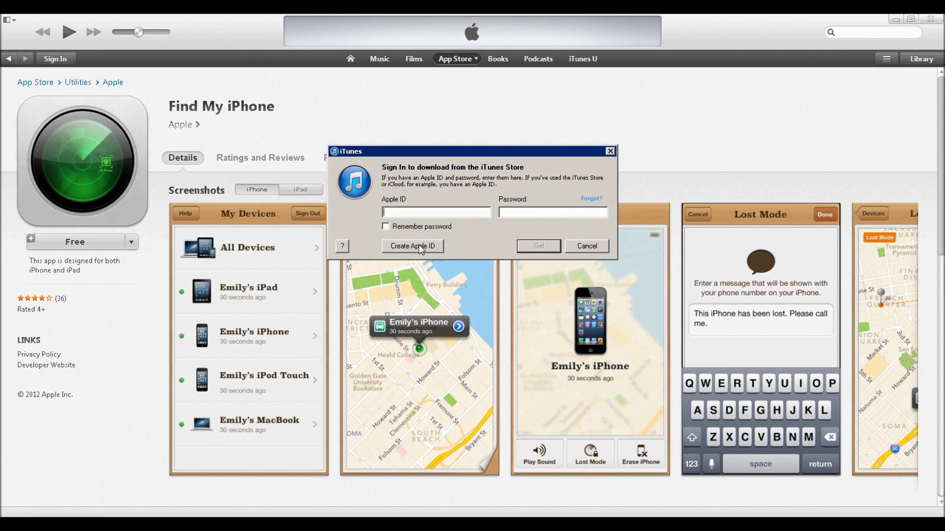
click(418, 244)
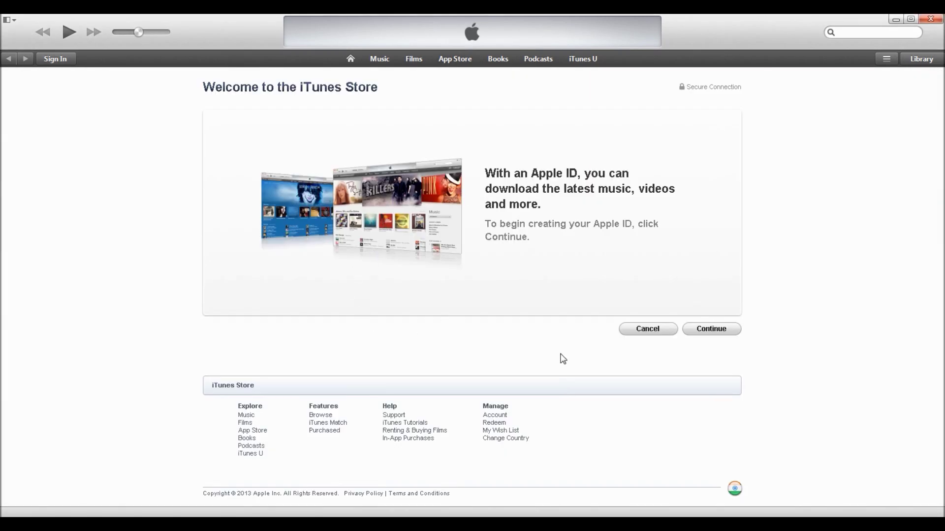
Step: Continue to the terms and conditions, tick the agreement checkbox and click Agree
click(723, 334)
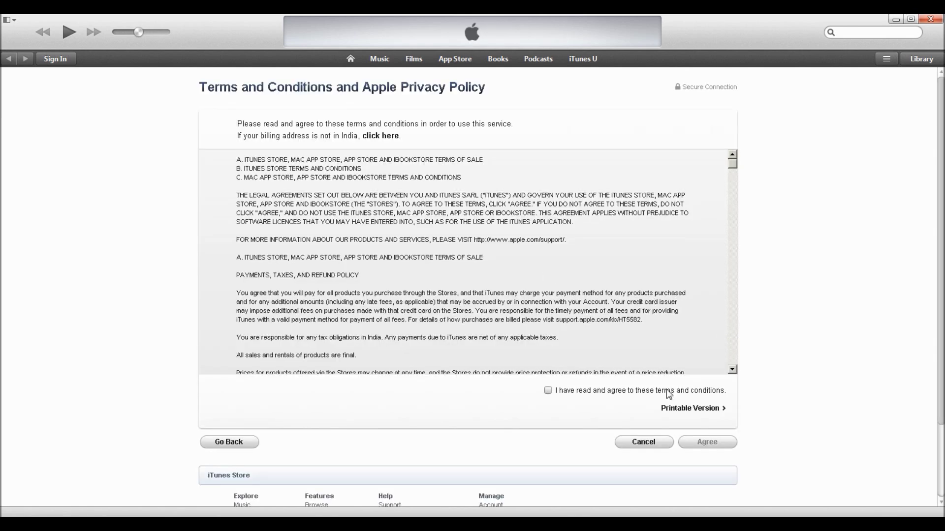
click(548, 391)
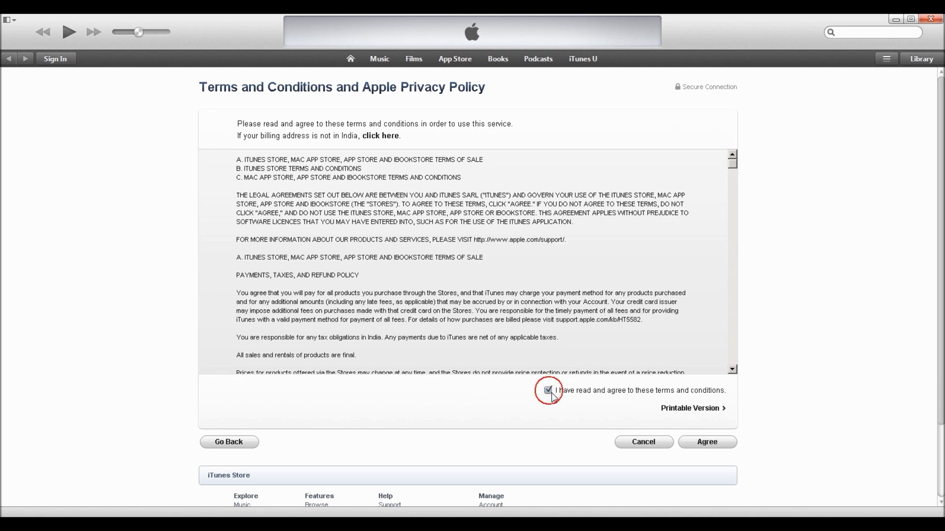
click(698, 443)
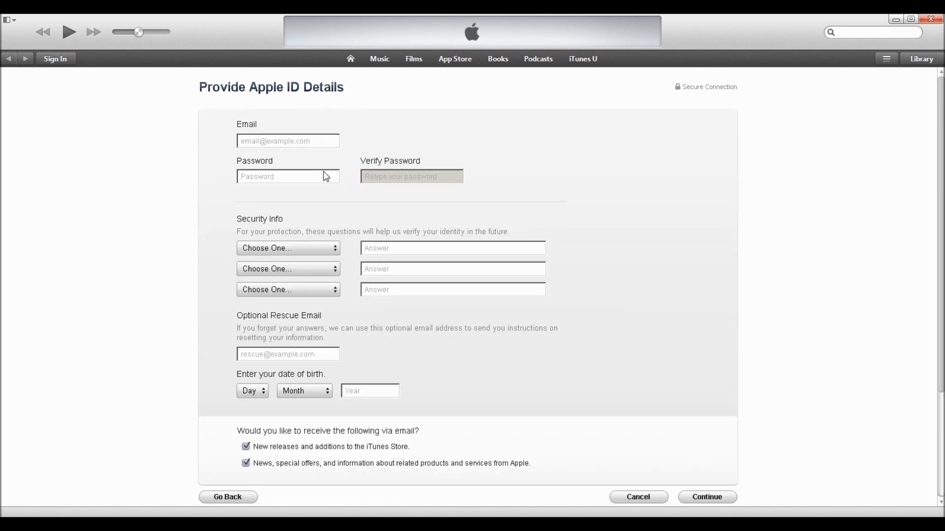
Step: Enter the account's email address, a password and its matching confirmation on the Apple ID form
click(294, 141)
click(283, 140)
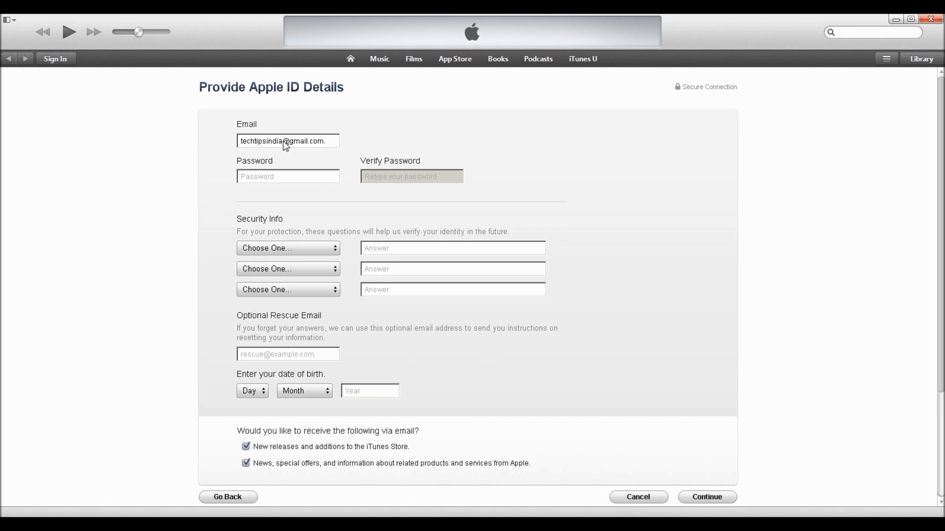
click(271, 176)
text(•••)
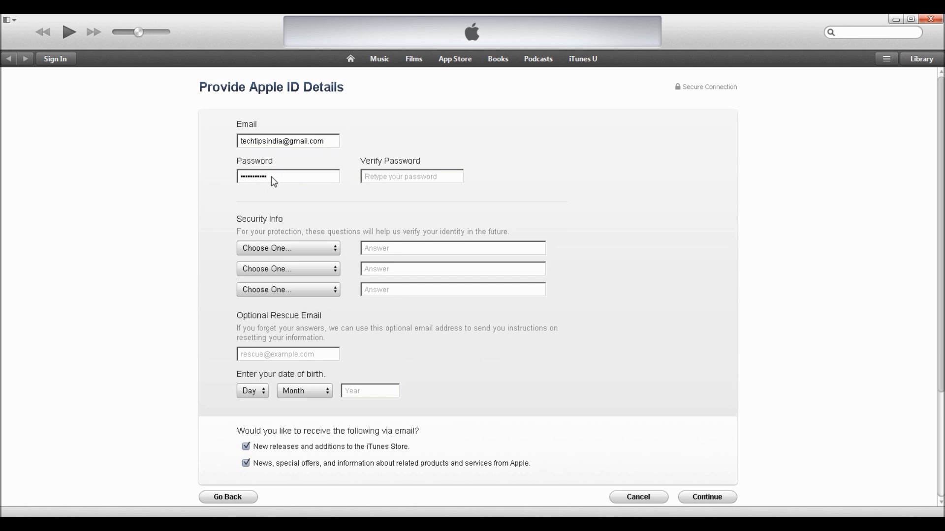
key(Tab)
text(•)
click(322, 249)
Step: Choose the best-friend and favourite children's book security questions, and answer both
click(317, 274)
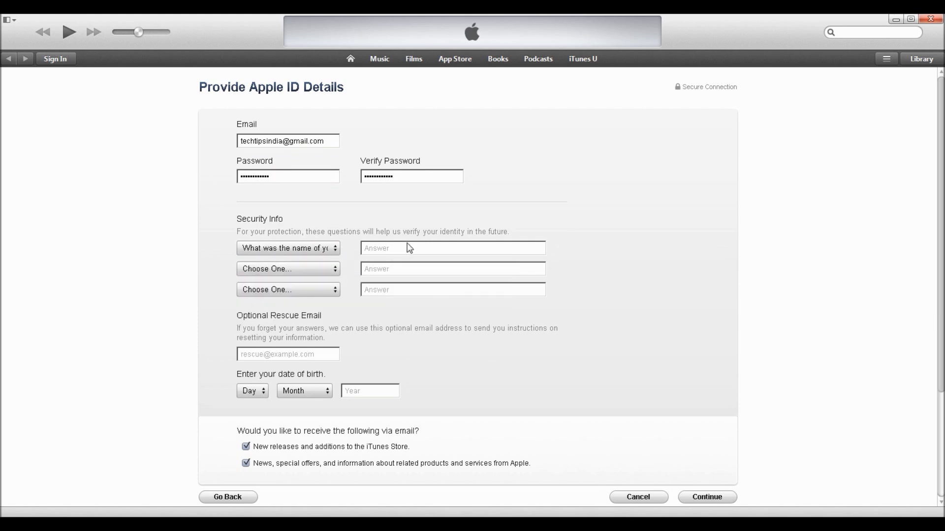
click(402, 246)
click(316, 270)
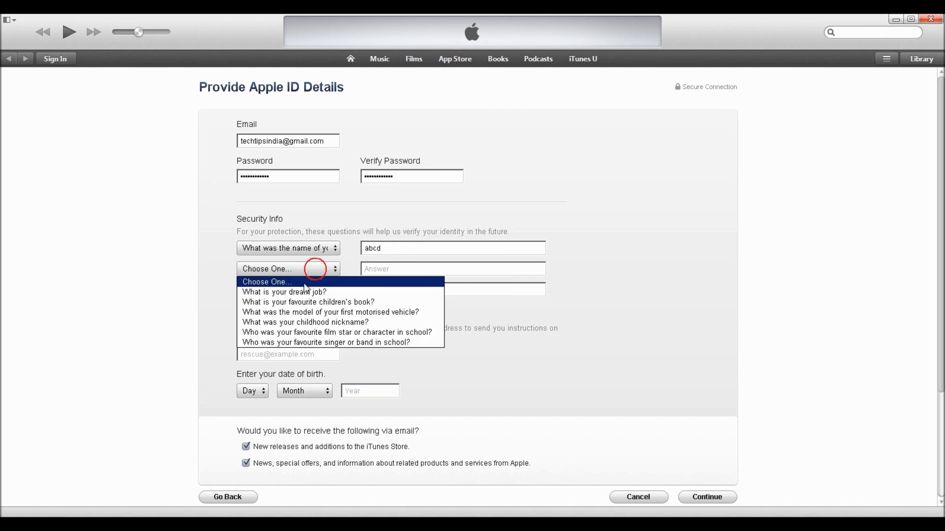
click(301, 303)
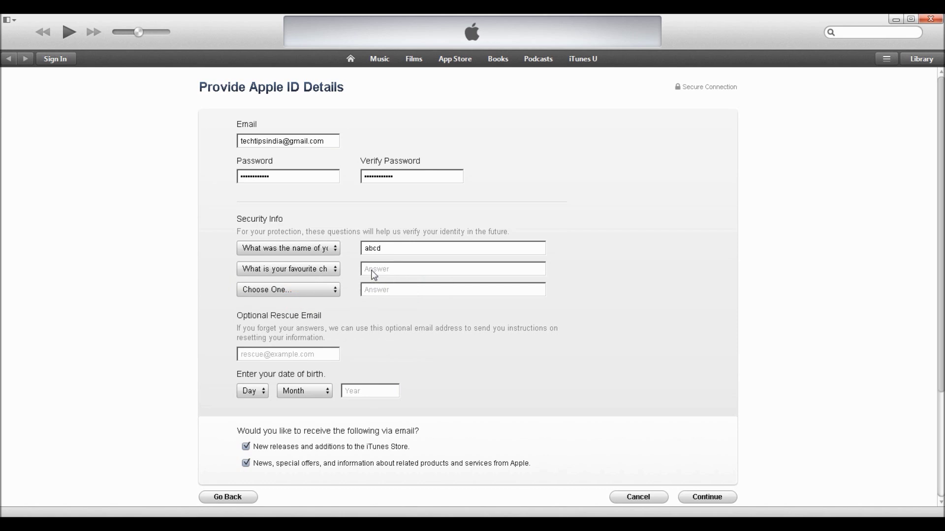
click(374, 275)
Step: Pick the third security question and type its answer
click(306, 294)
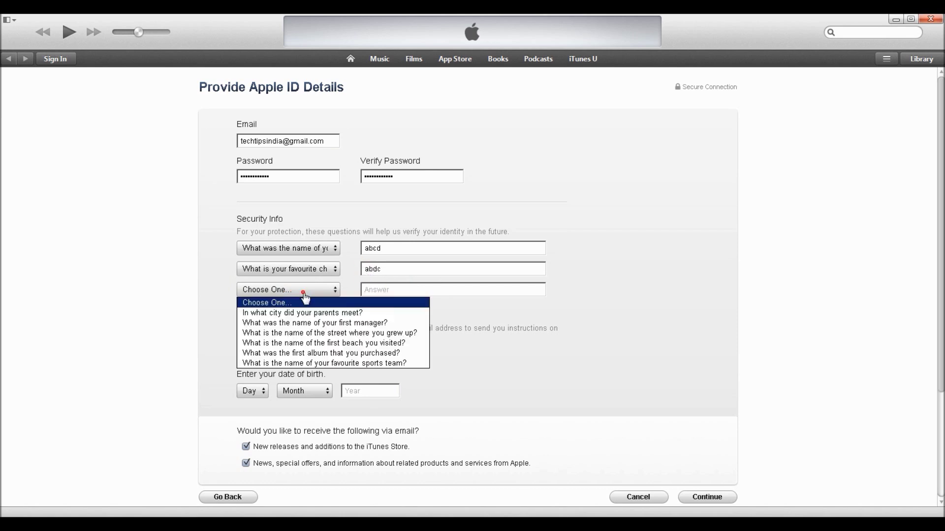
click(302, 339)
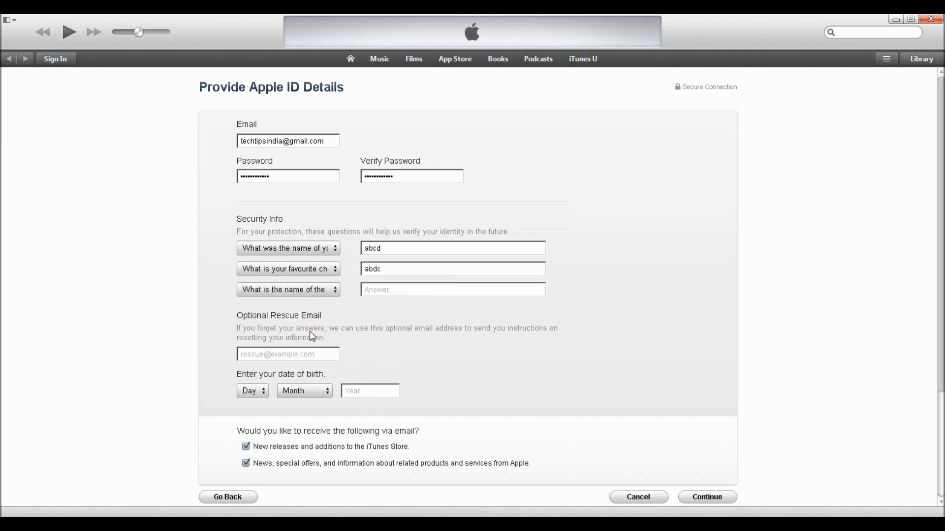
click(308, 292)
click(325, 364)
Step: Enter an address in the Optional Rescue Email field, retyping it after a typo
click(295, 352)
text(malllii)
key(ctrl+a)
text(mali)
text(com)
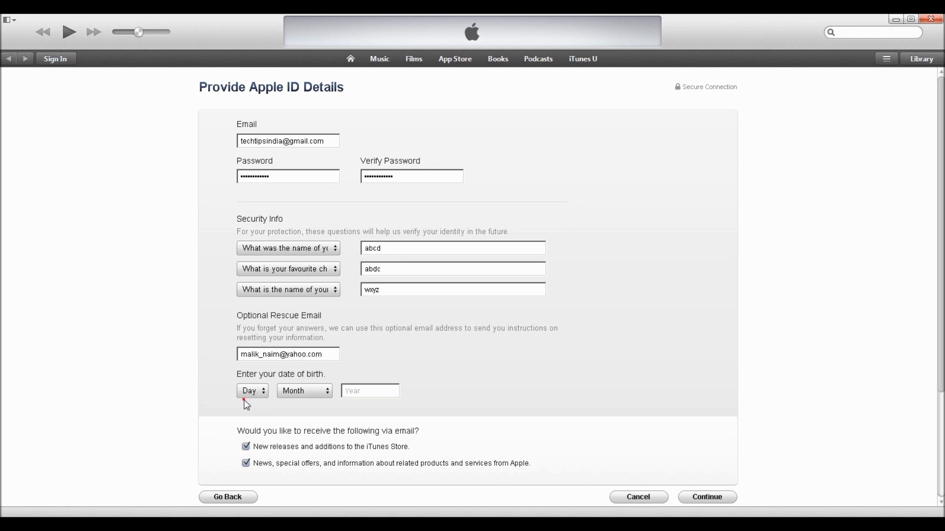
click(254, 399)
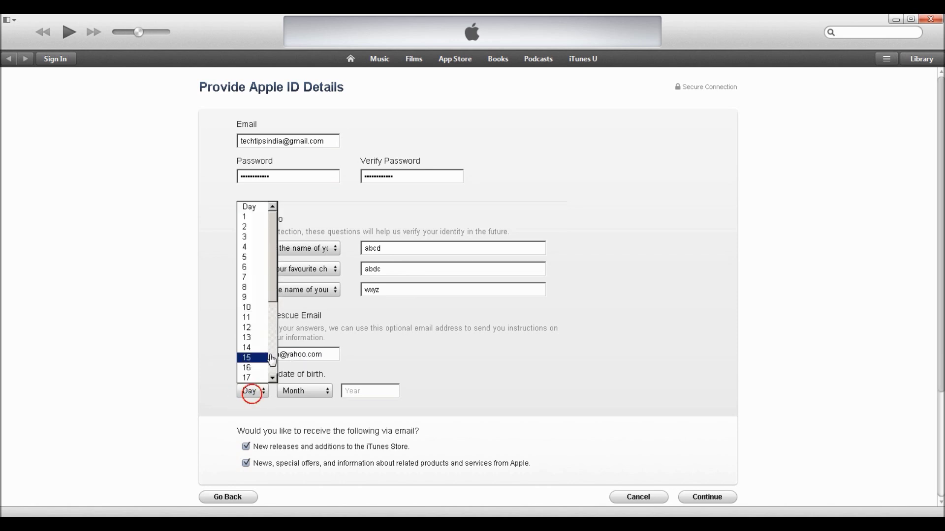
click(251, 372)
click(290, 392)
click(306, 339)
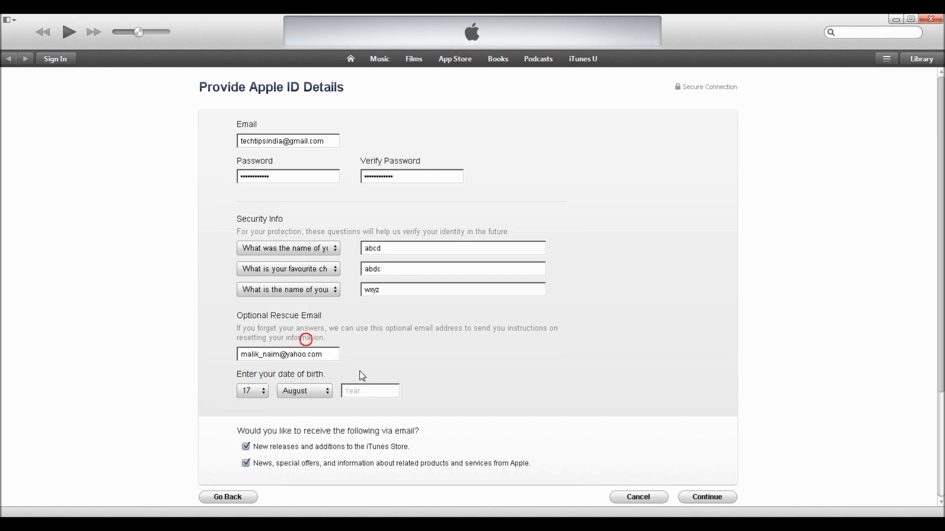
click(366, 384)
click(366, 391)
Step: Untick the new-release and news/special-offer emails, then submit the Apple ID details
click(246, 448)
click(246, 463)
click(706, 500)
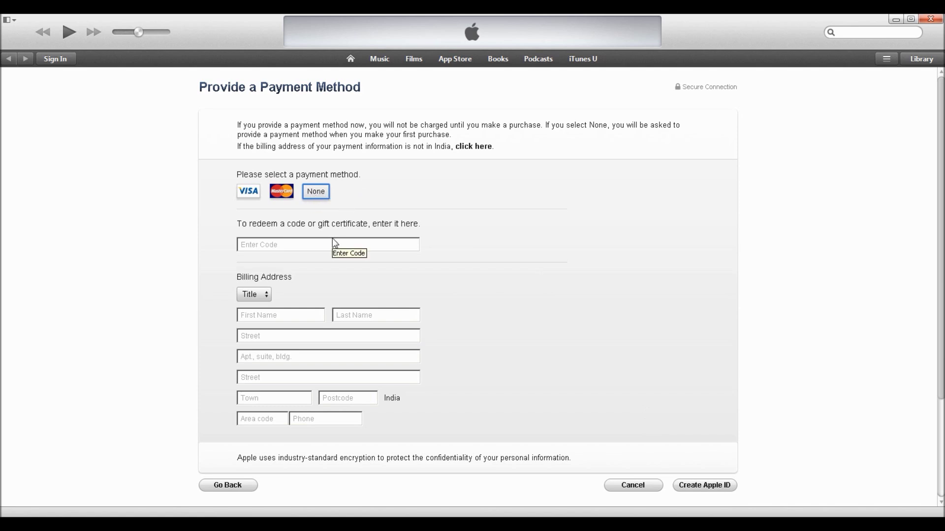
Step: Select None as the payment method and set the billing title to Mr
click(315, 197)
click(260, 295)
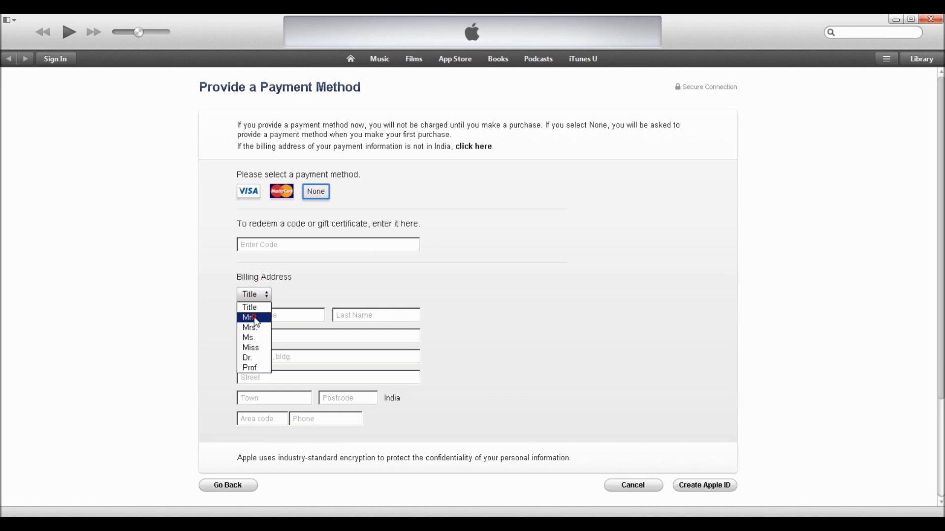
click(261, 318)
click(272, 318)
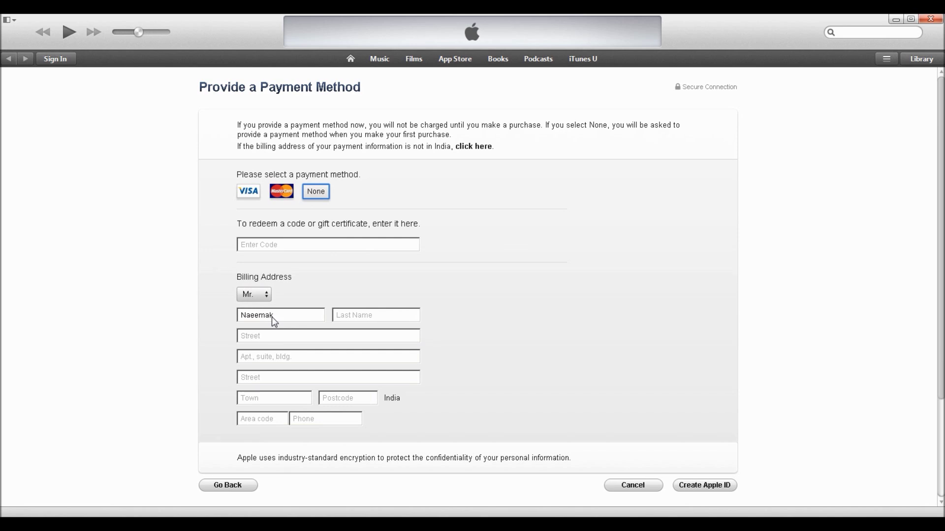
Step: Enter the billing last name, street address, town and postcode
key(Tab)
text(Malik)
click(278, 339)
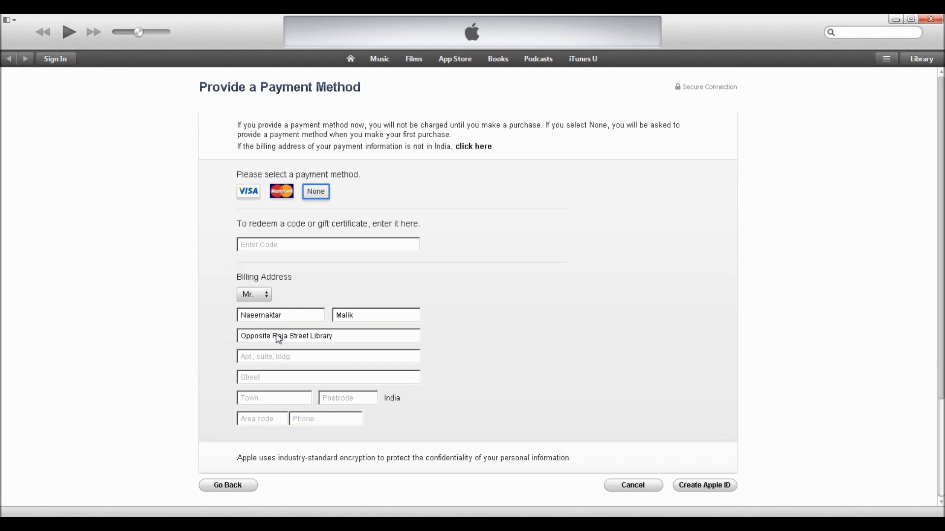
click(259, 396)
click(332, 401)
Step: Enter the phone area code and number, then create the Apple ID
click(266, 421)
text(09)
key(BackSpace)
key(BackSpace)
text(091)
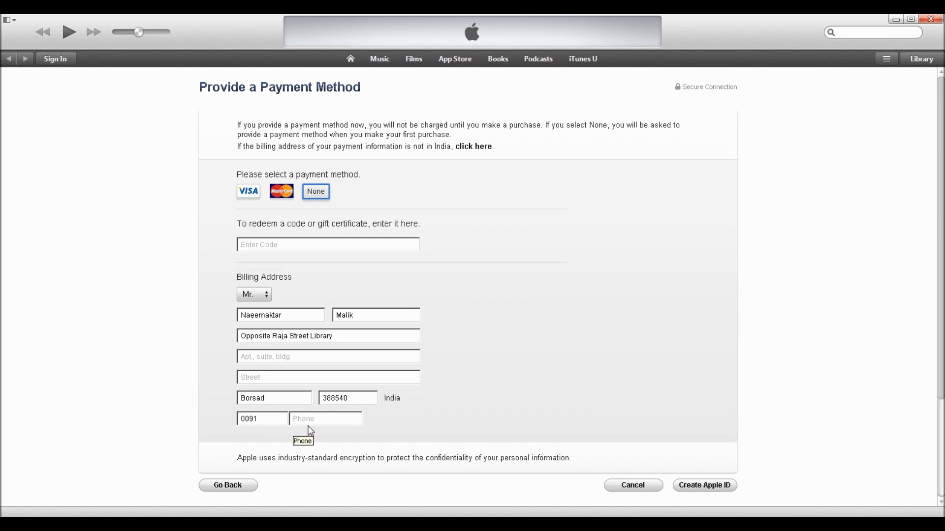
click(317, 419)
click(699, 487)
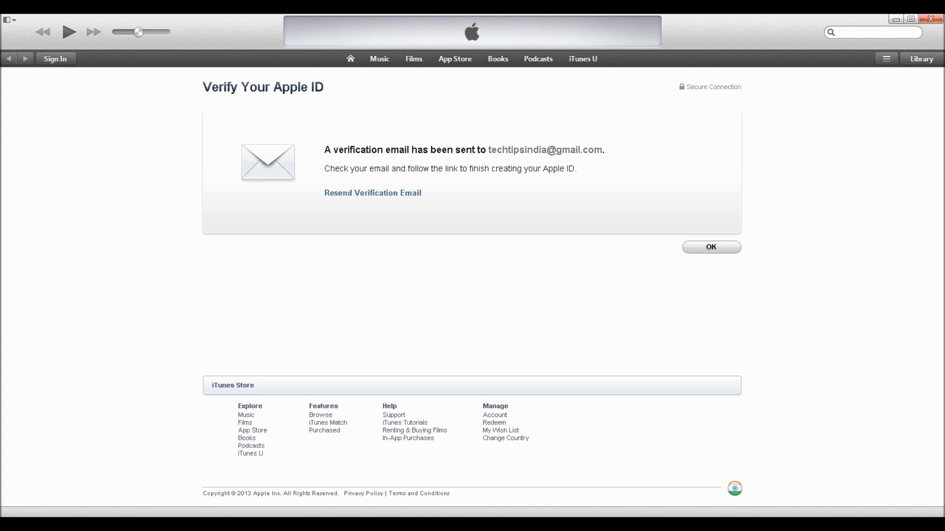
Step: Switch to the Gmail inbox in Chrome
click(98, 512)
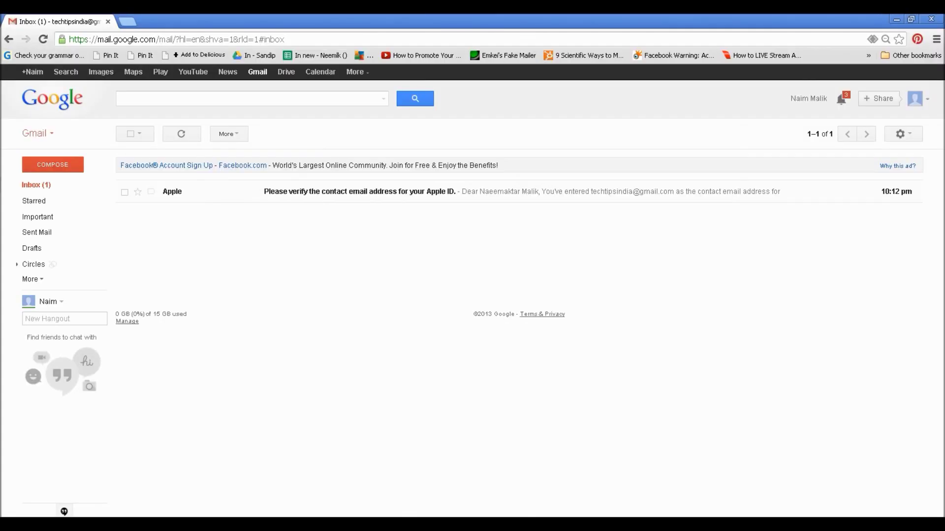
Step: Open Apple's verification email in Gmail and zoom in to read it
click(362, 193)
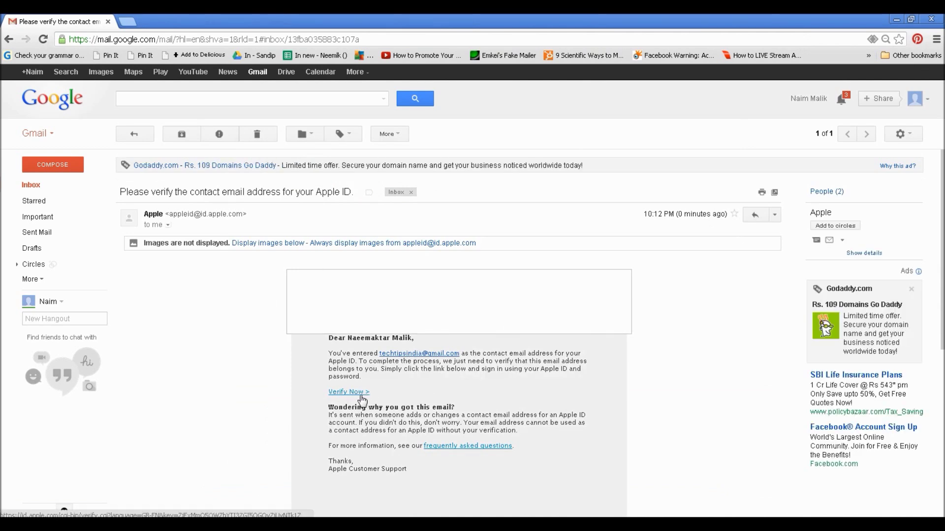
key(ctrl+plus)
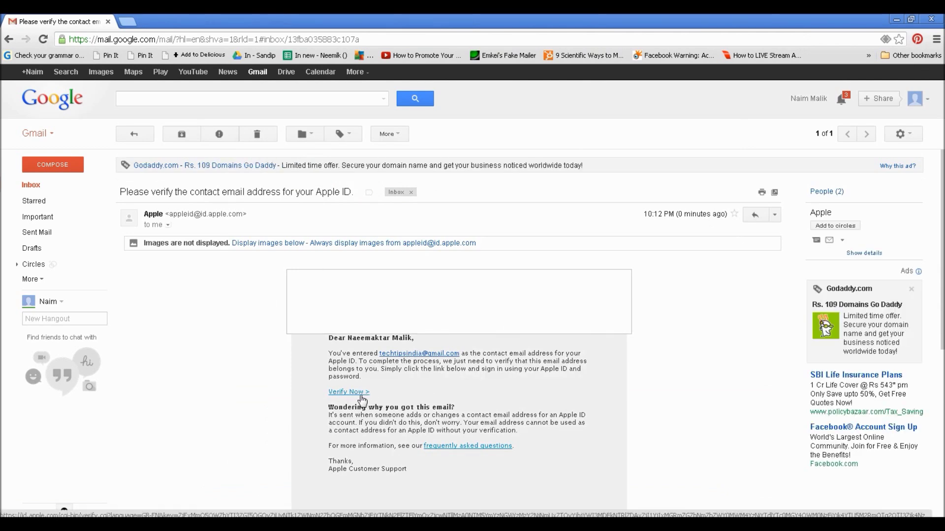
drag(940, 234, 940, 311)
key(ctrl+plus)
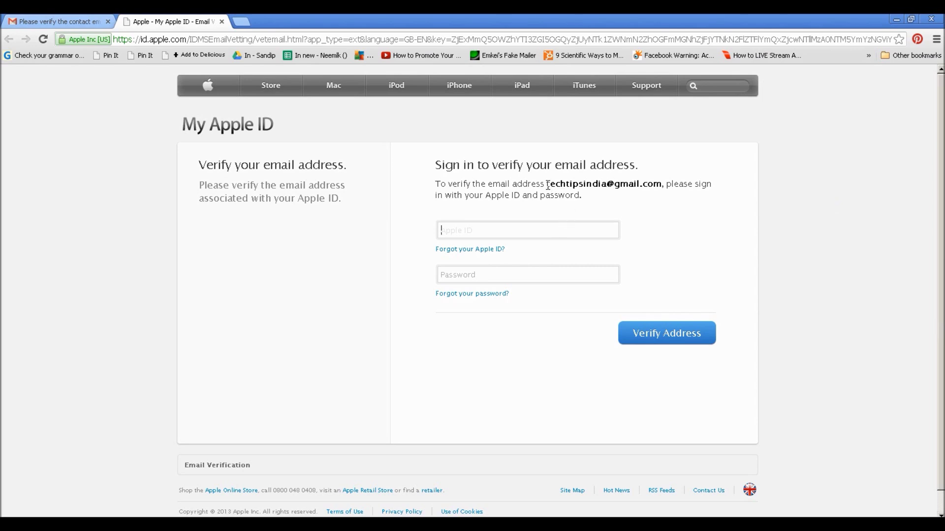
Step: Sign in on the Apple ID site with the copied email and password to verify it, then return to iTunes
drag(546, 185, 658, 187)
key(ctrl+c)
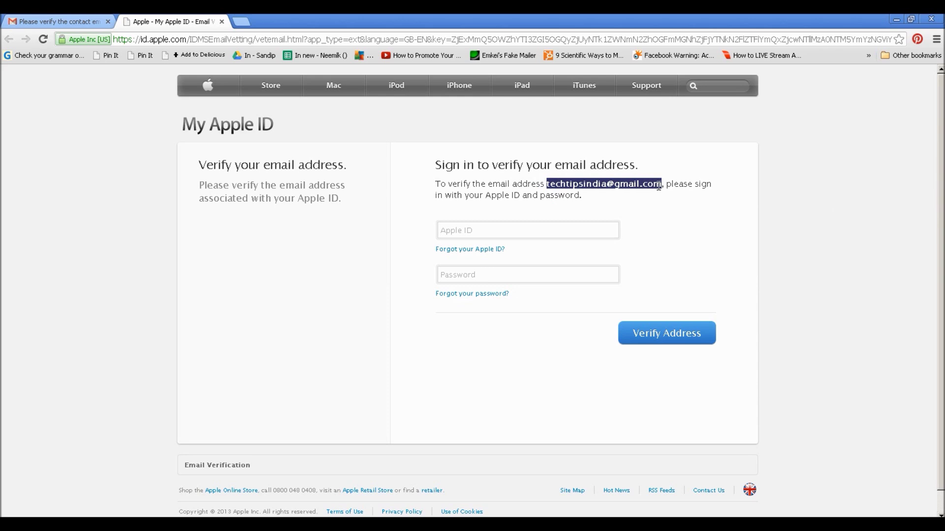
click(575, 234)
key(ctrl+v)
key(Tab)
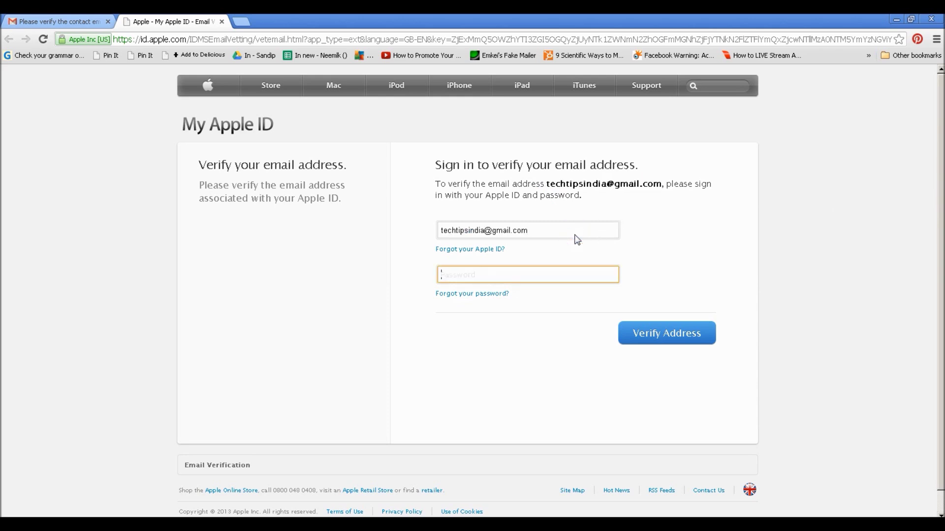
text(***)
text(*******)
click(639, 338)
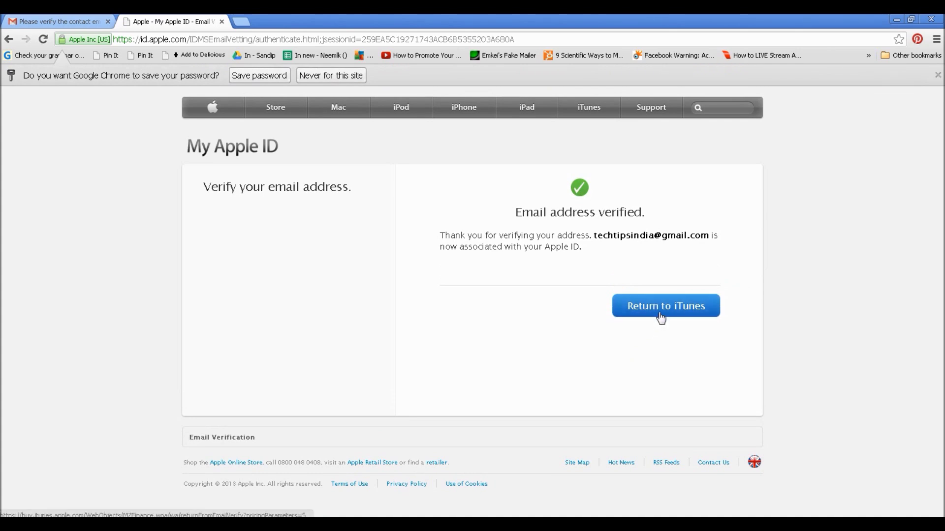
click(661, 317)
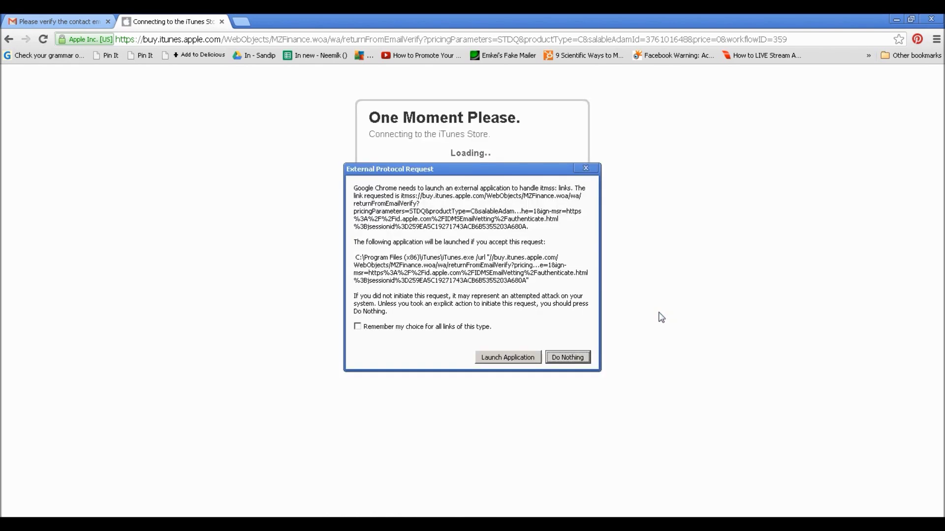
Step: Allow Chrome to open iTunes, remembering this choice for future iTunes links
click(422, 327)
click(557, 355)
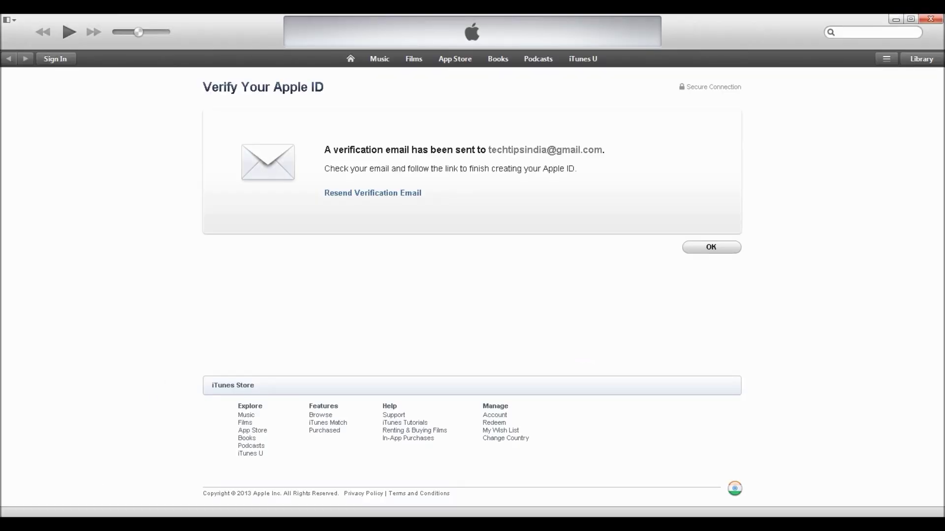
Step: Confirm the Verify Your Apple ID notice with OK to complete the account setup
click(711, 248)
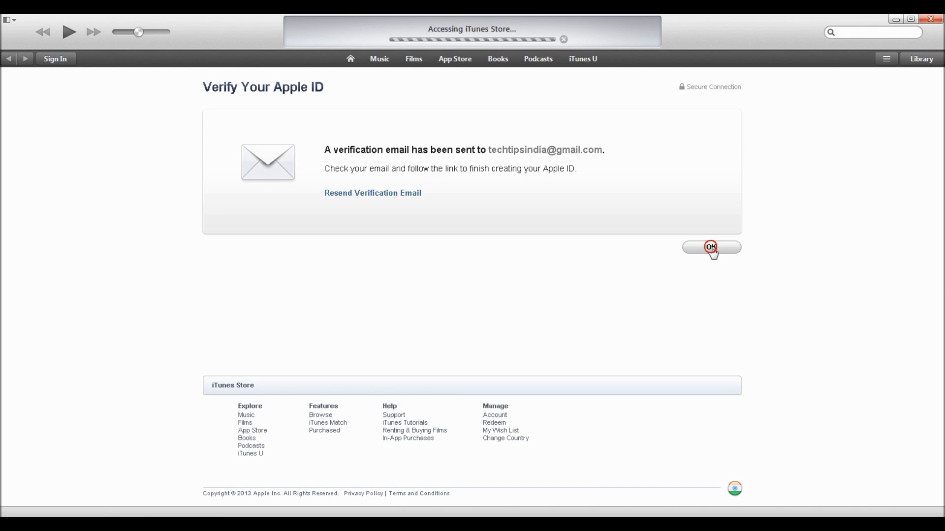